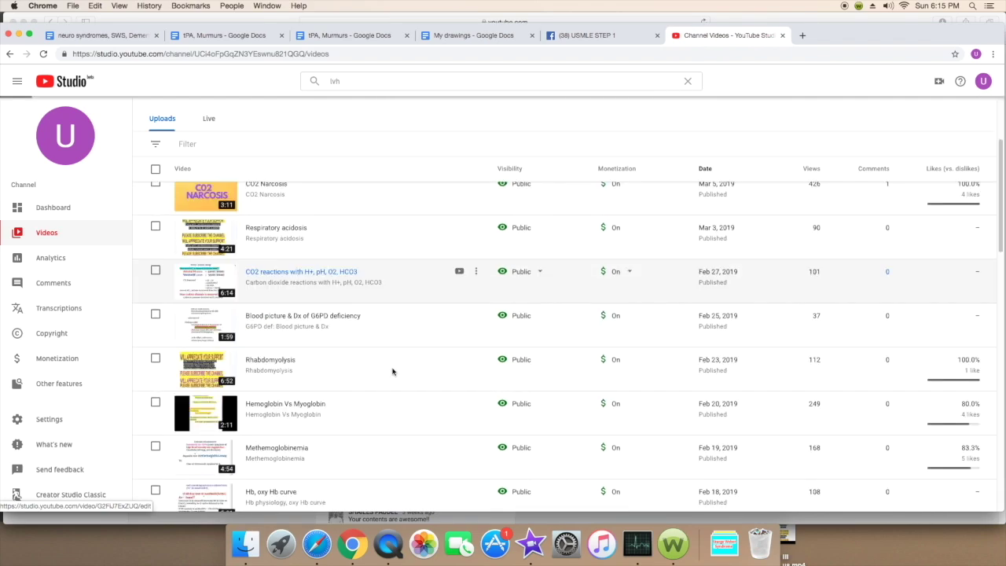
Open the Myoglobin video from the uploads list in the video editor and start trimming it
scroll(330, 353, "up", 4)
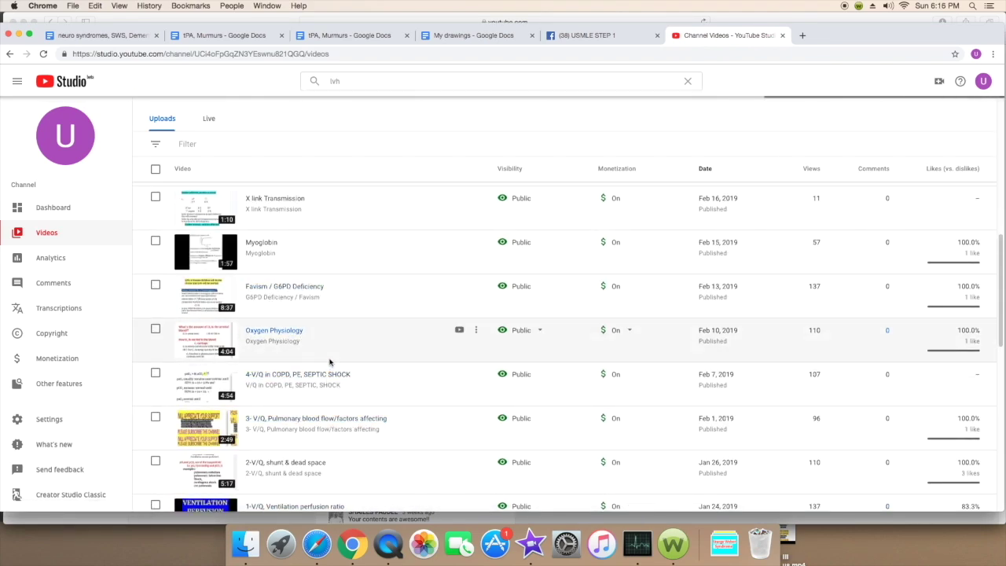
left_click(256, 244)
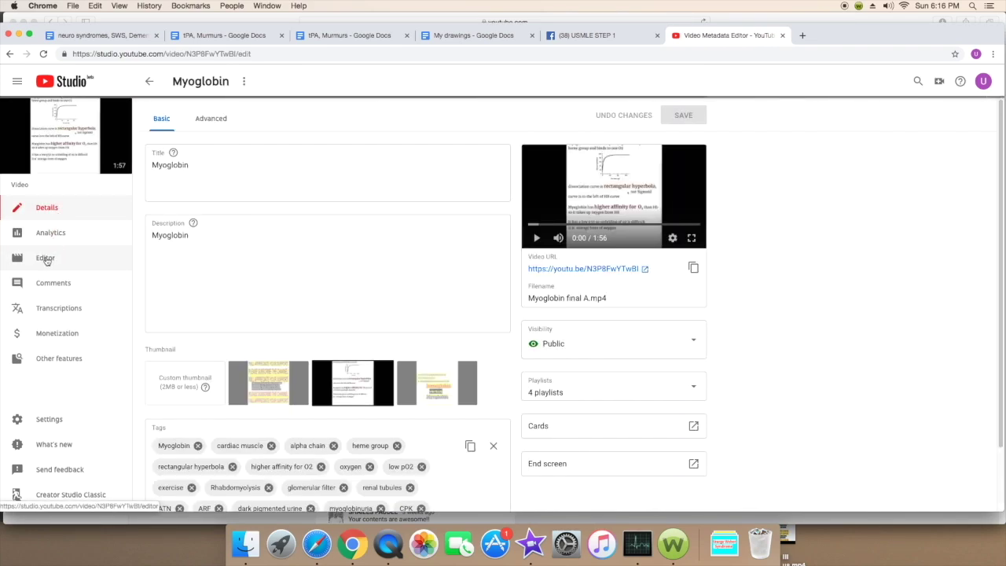
left_click(45, 259)
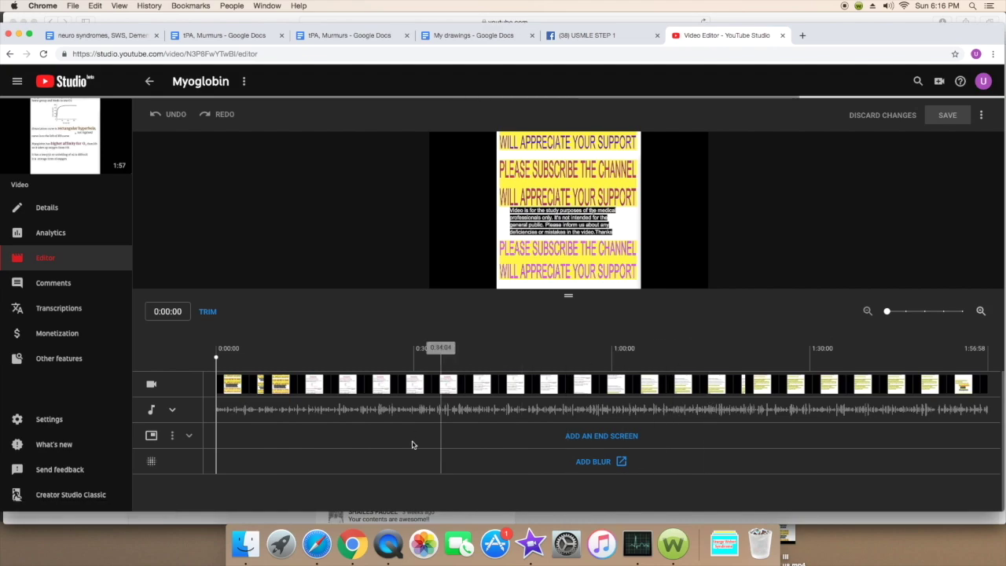
left_click(208, 313)
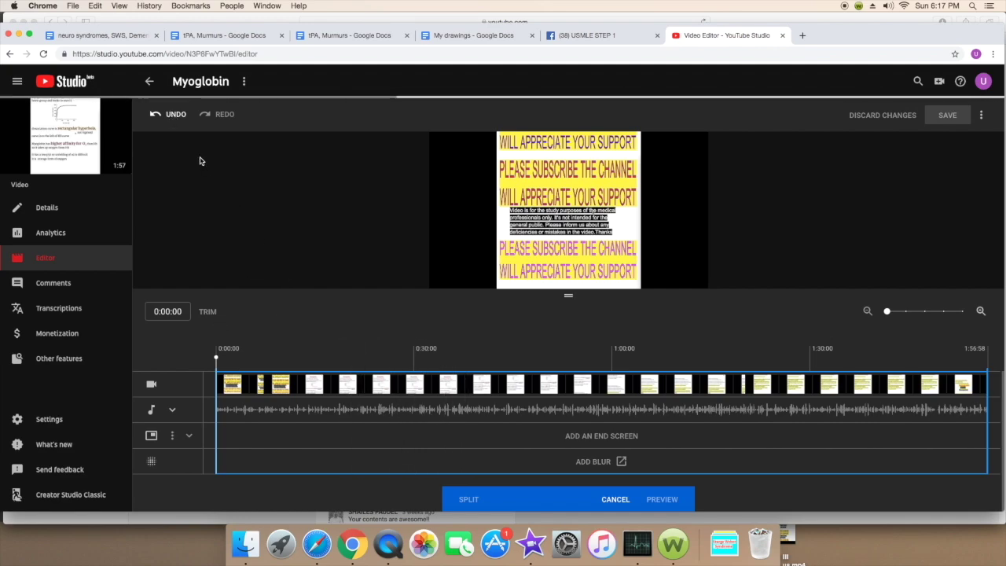
left_click(176, 115)
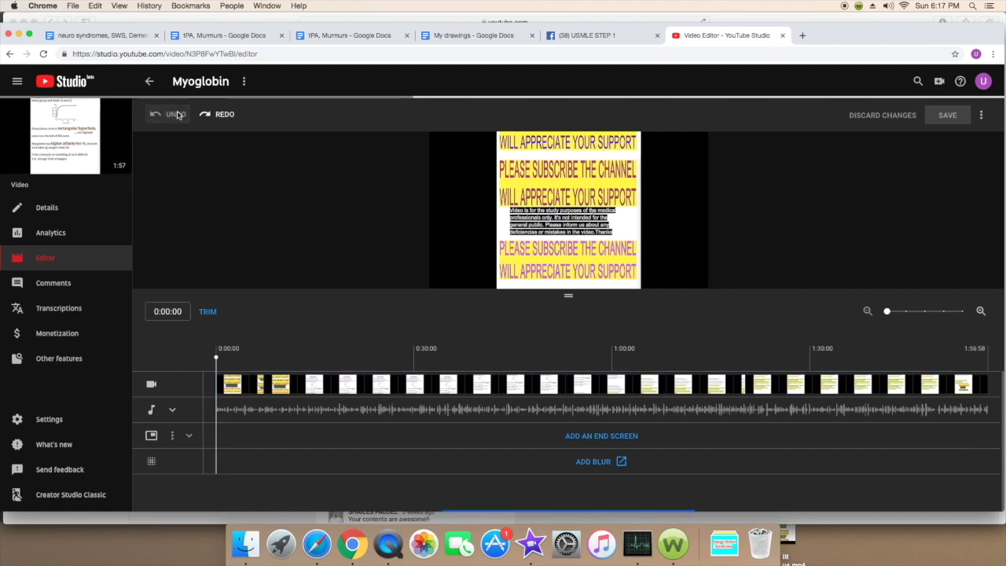
left_click(207, 312)
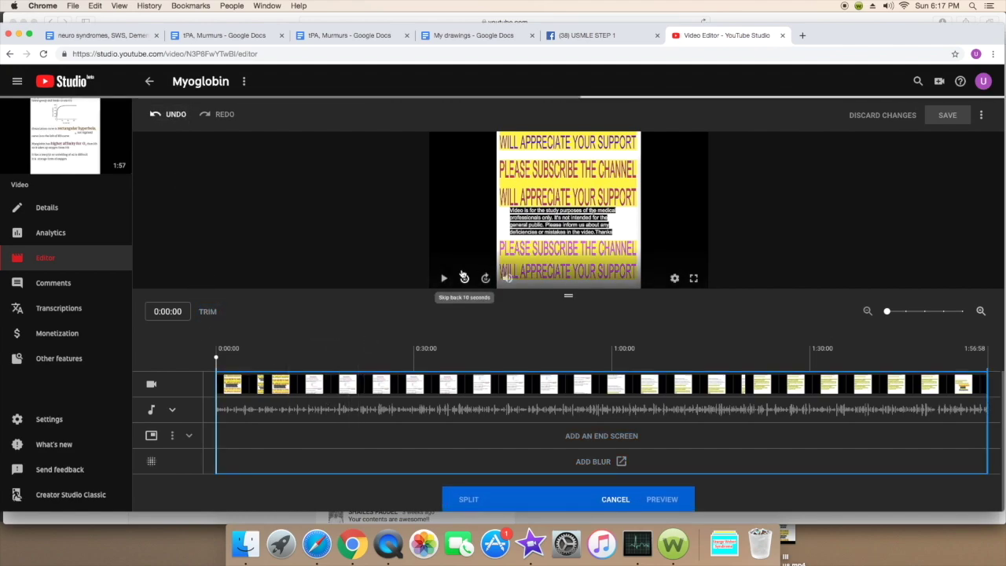
Split the video at 0:05:12 and 0:11:11 and cut out the section between the two splits
left_click(445, 279)
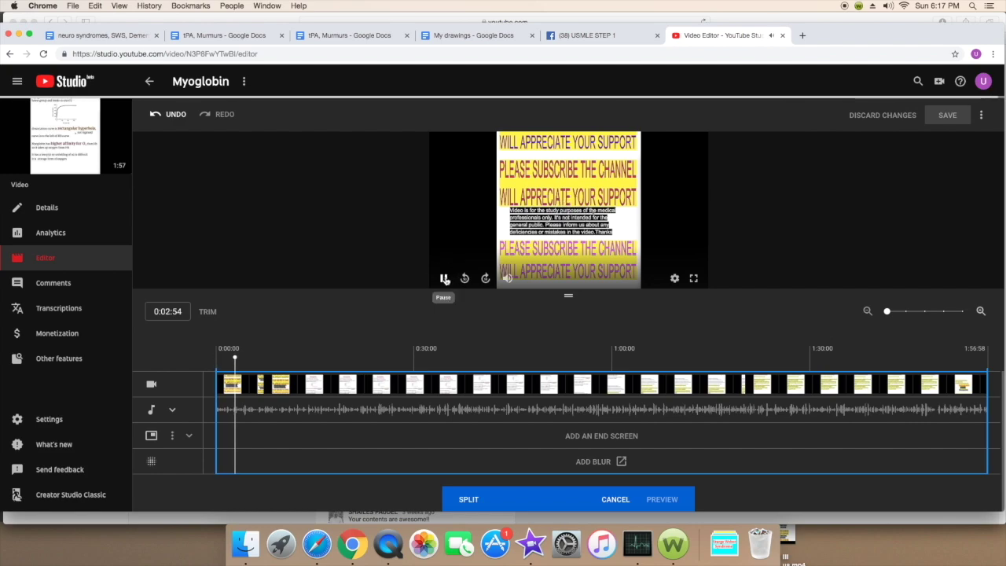
left_click(445, 279)
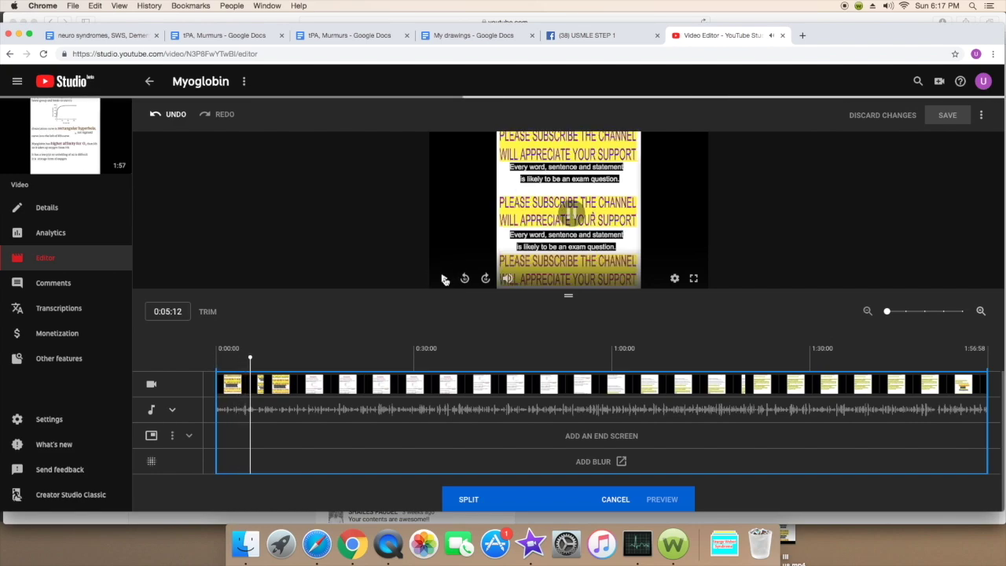
left_click(468, 500)
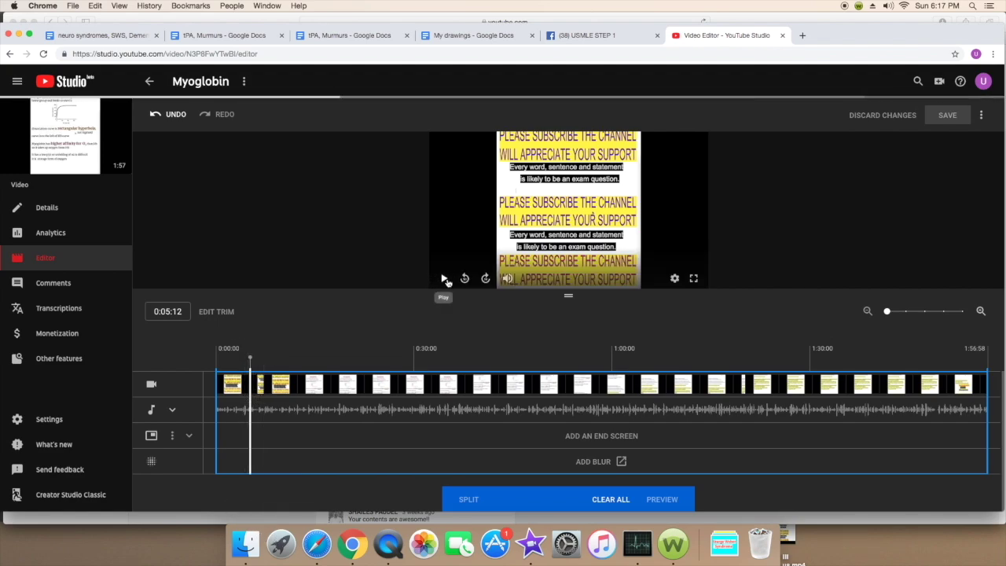
left_click(444, 280)
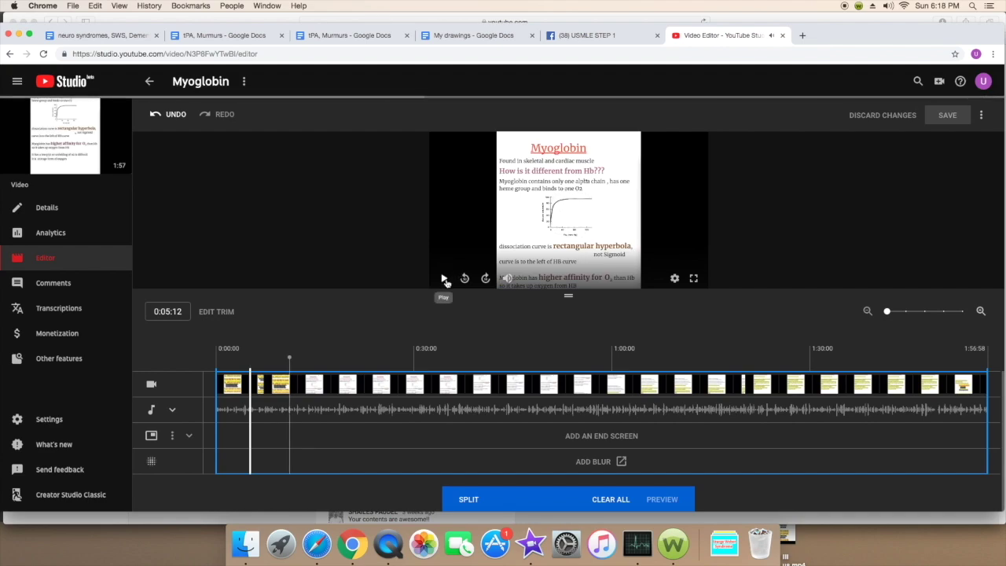
left_click(290, 397)
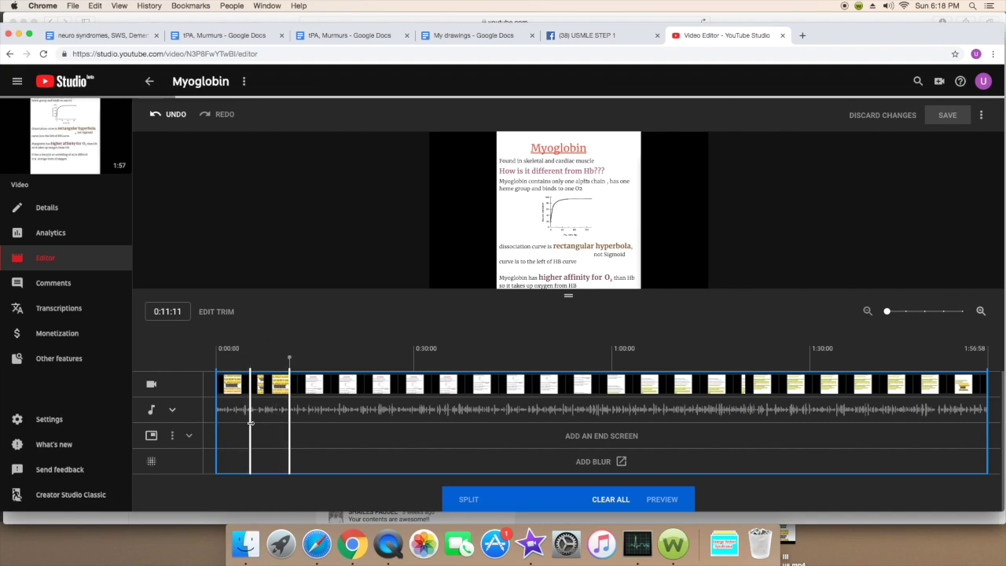
mouse_move(250, 423)
left_mouse_down()
mouse_move(289, 424)
mouse_move(250, 421)
left_mouse_up()
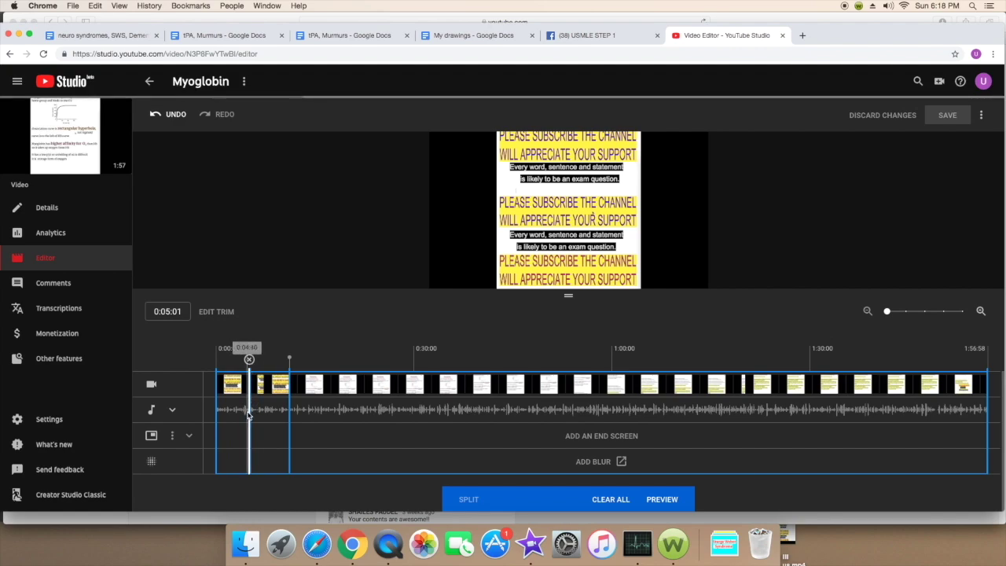
left_click(248, 409)
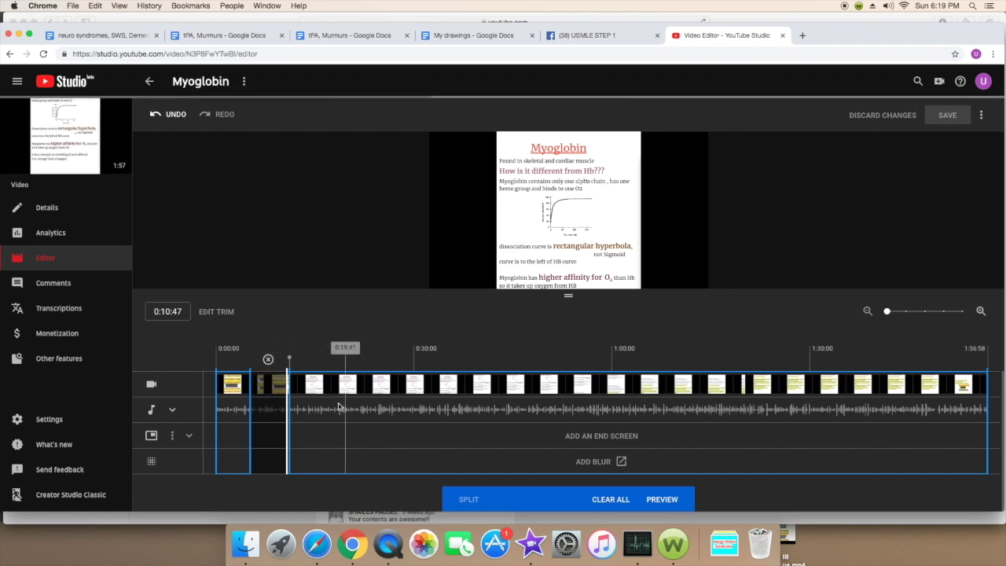
Split the video at 0:16:43 and 0:21:19 and cut out the section between these splits
mouse_move(503, 279)
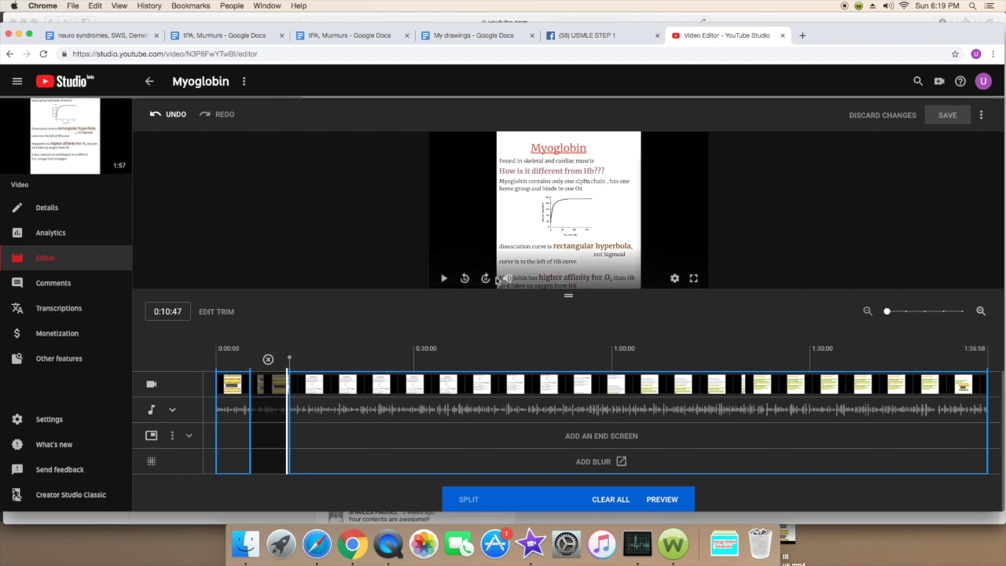
left_click(444, 278)
left_click(444, 278)
left_click(468, 502)
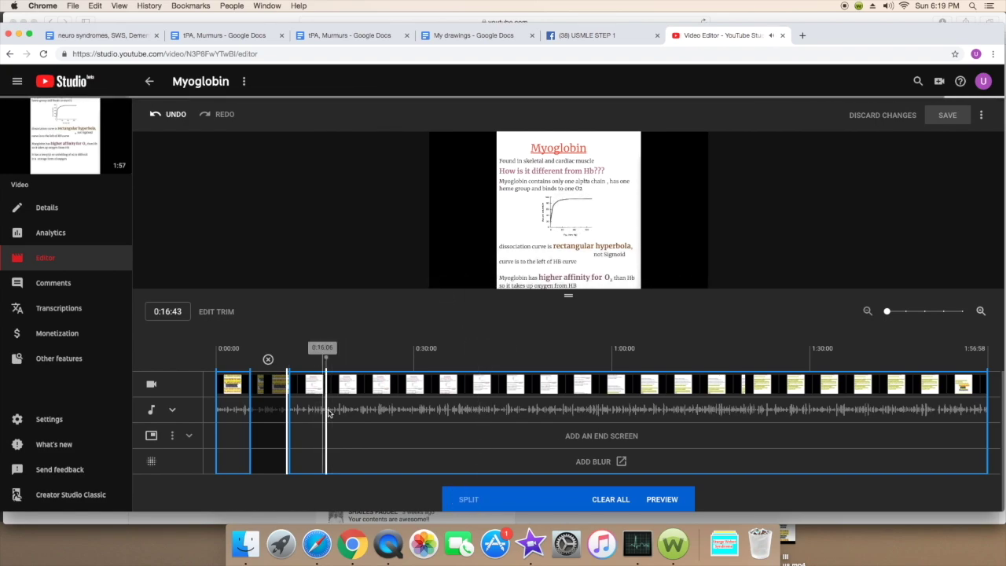
left_click(444, 279)
left_click(444, 280)
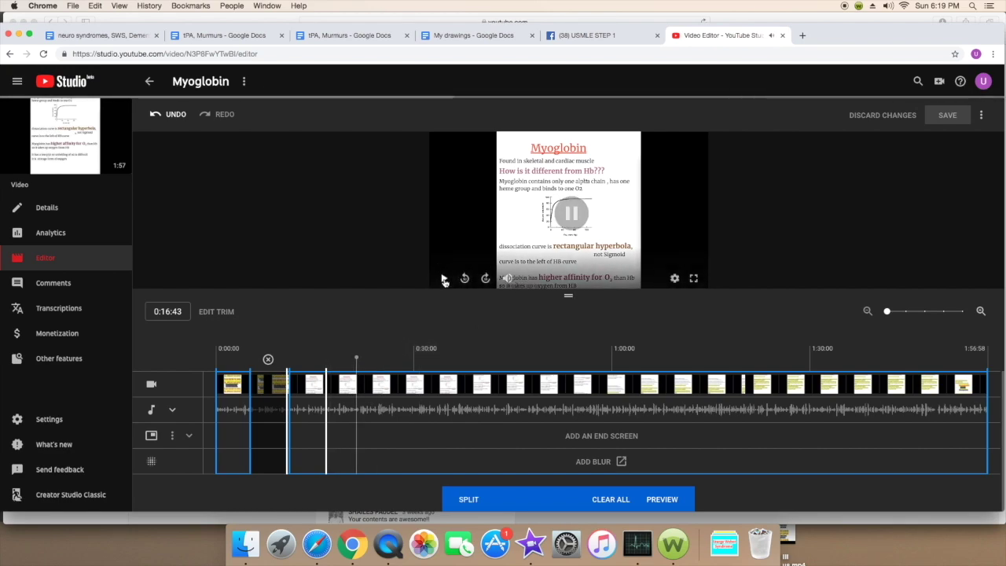
left_click(356, 429)
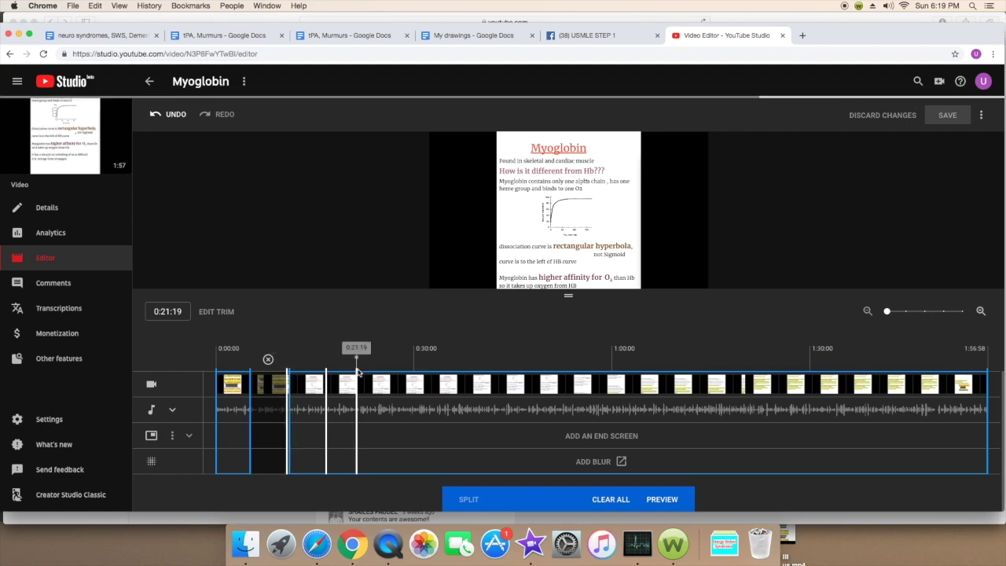
left_click_drag(327, 425, 356, 426)
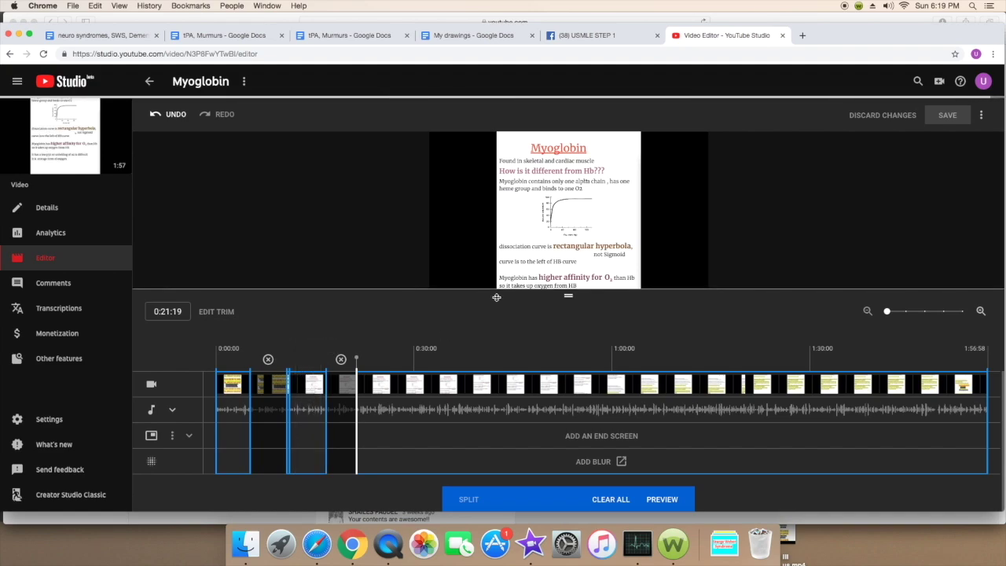
Play the video on from the second cut and add a split at 0:39:36
left_click(443, 278)
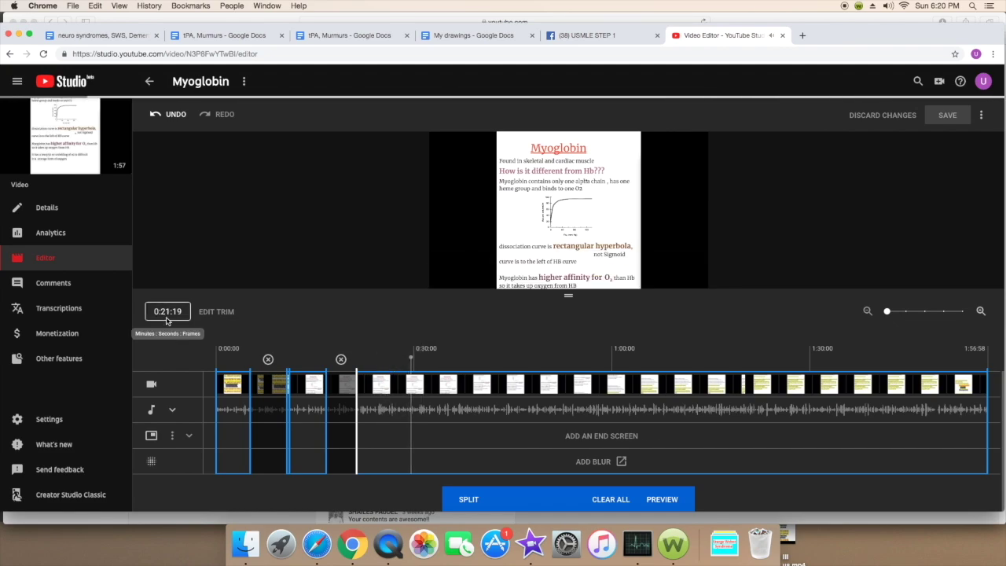
left_click(445, 279)
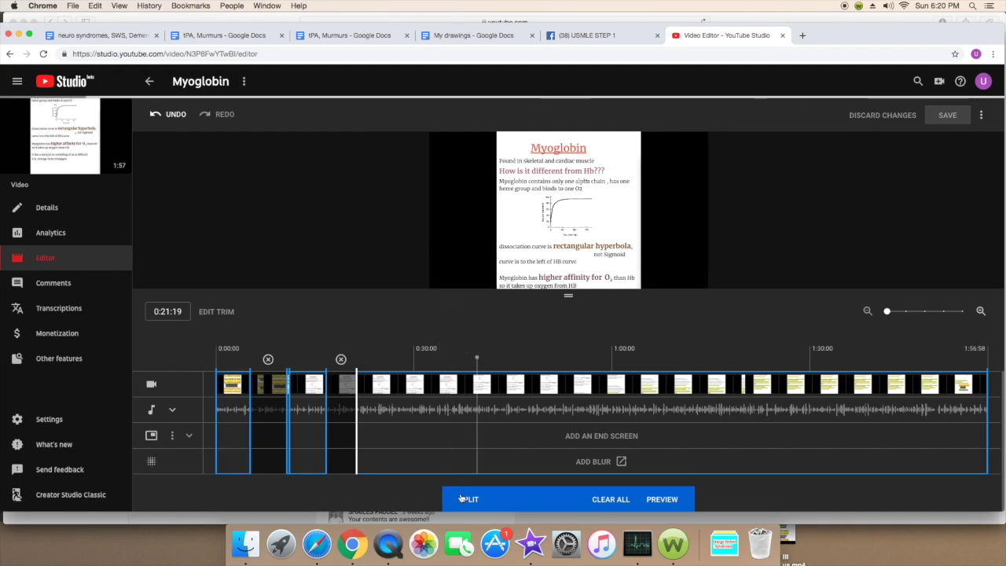
left_click(465, 499)
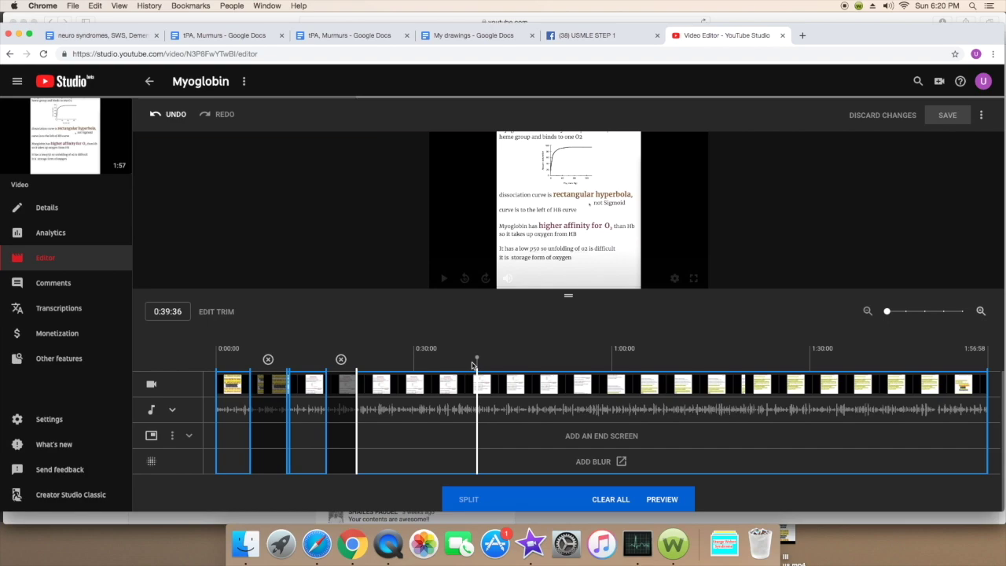
Split the video at 0:43:25 and cut out the section from there to 0:49:32
left_click(527, 364)
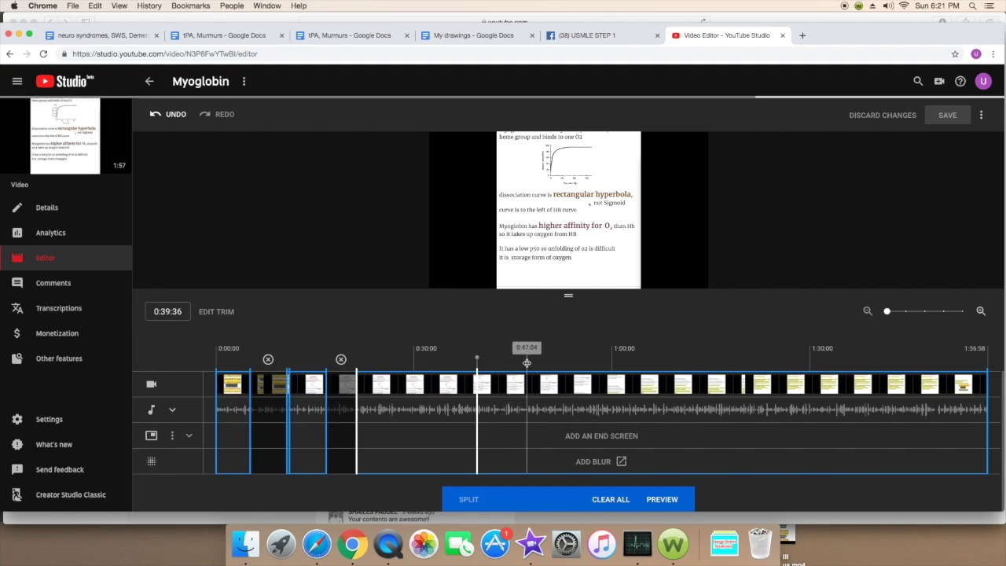
left_click(578, 367)
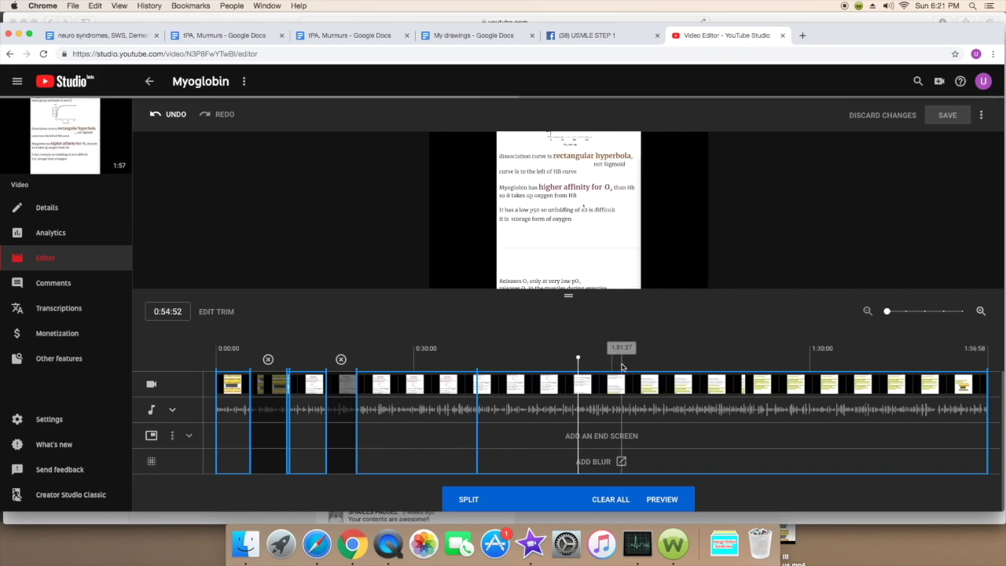
left_click(622, 364)
left_click_drag(622, 361, 514, 360)
left_click(512, 363)
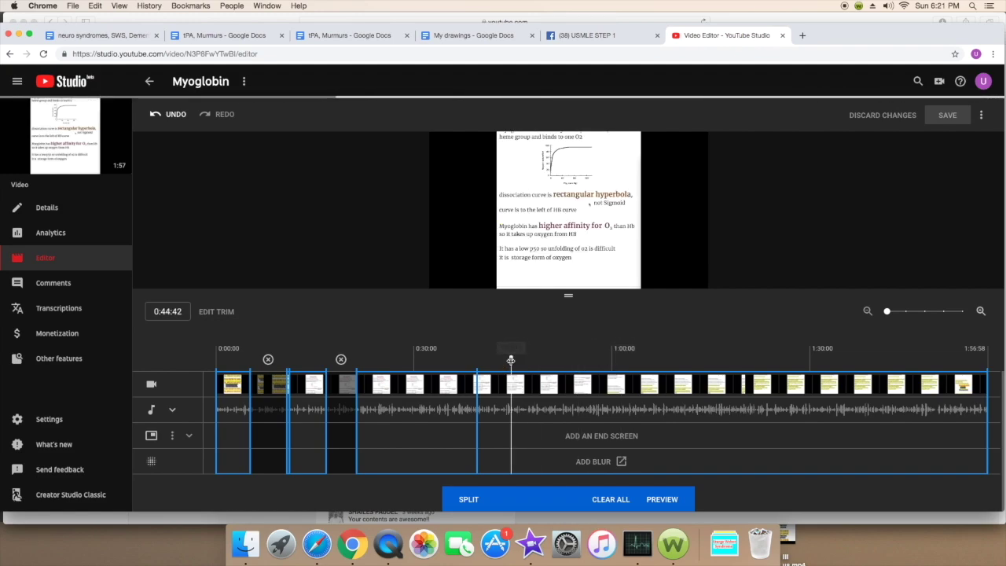
left_click(536, 363)
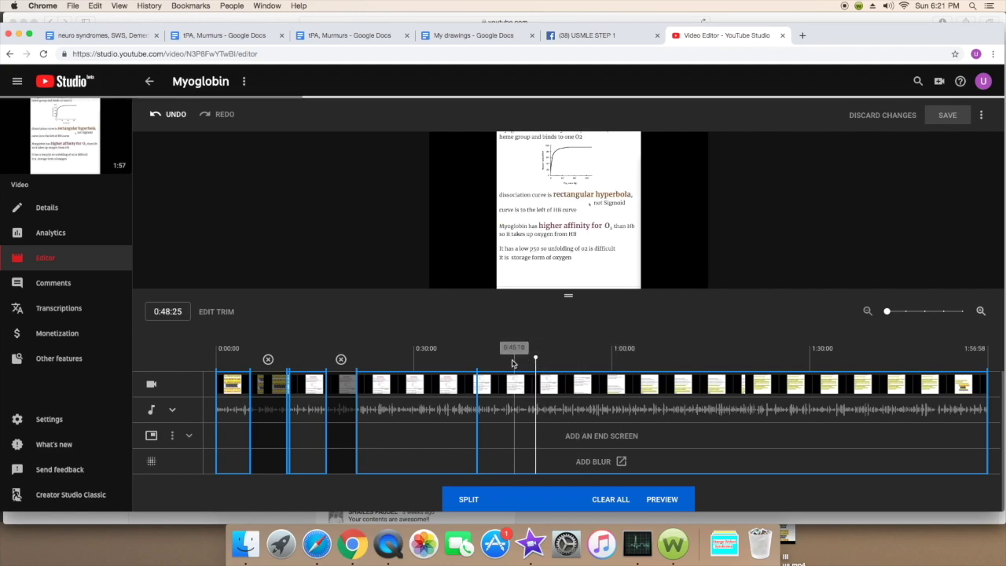
left_click(503, 362)
left_click(465, 502)
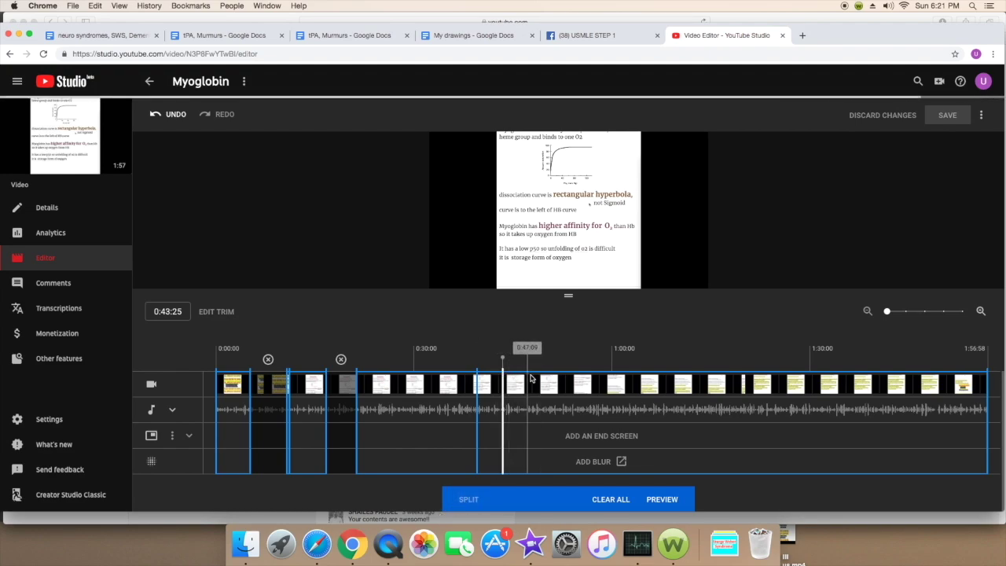
left_click(541, 364)
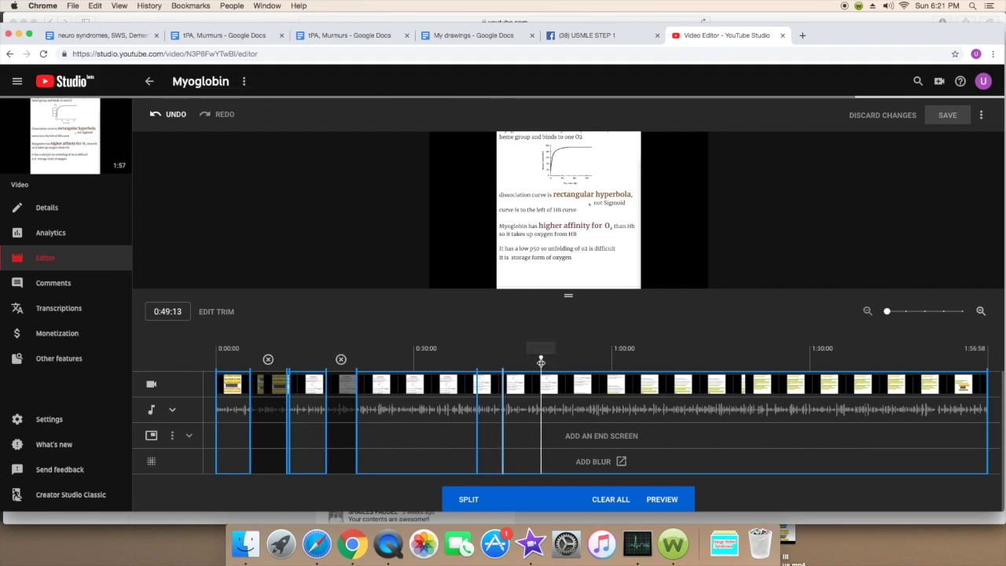
left_click_drag(504, 412, 543, 414)
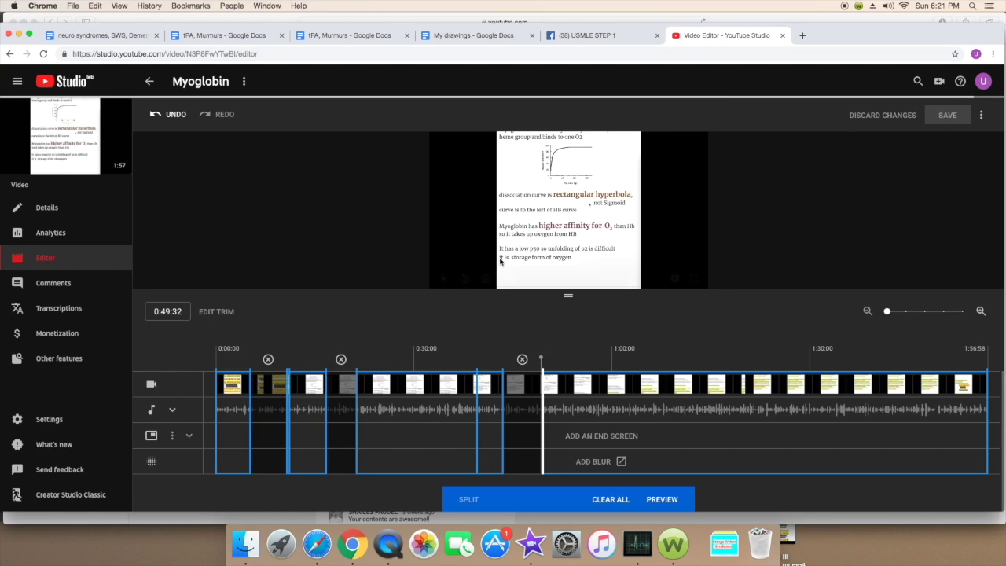
Split the video at 1:02:34 and 1:10:31 and cut out the section between them
left_click(629, 362)
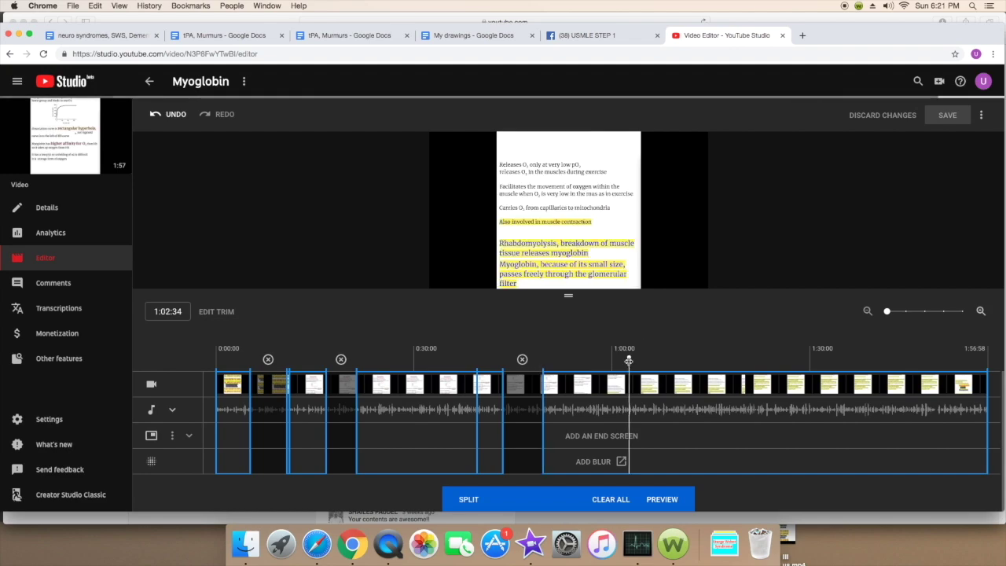
left_click(466, 500)
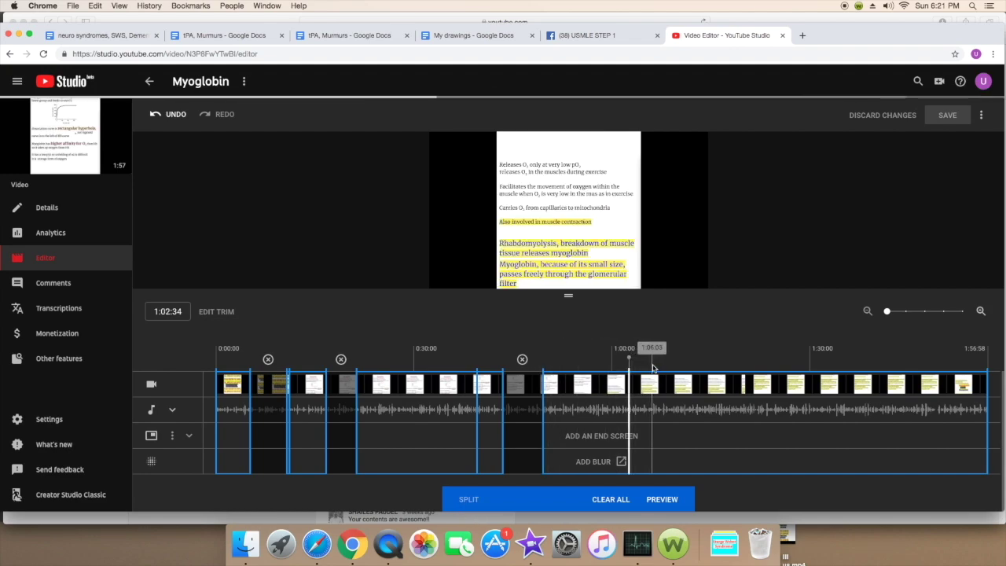
left_click(680, 367)
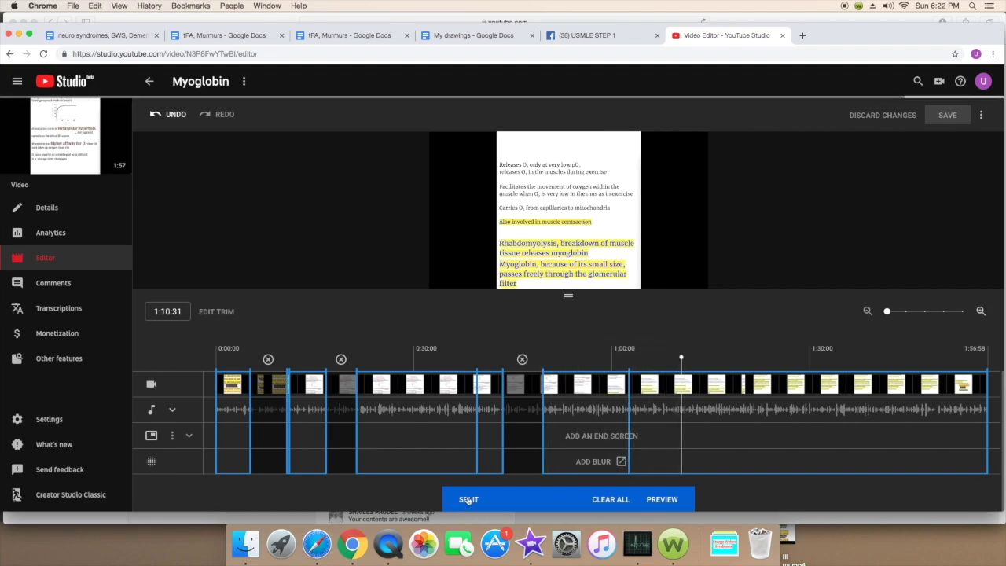
left_click(468, 500)
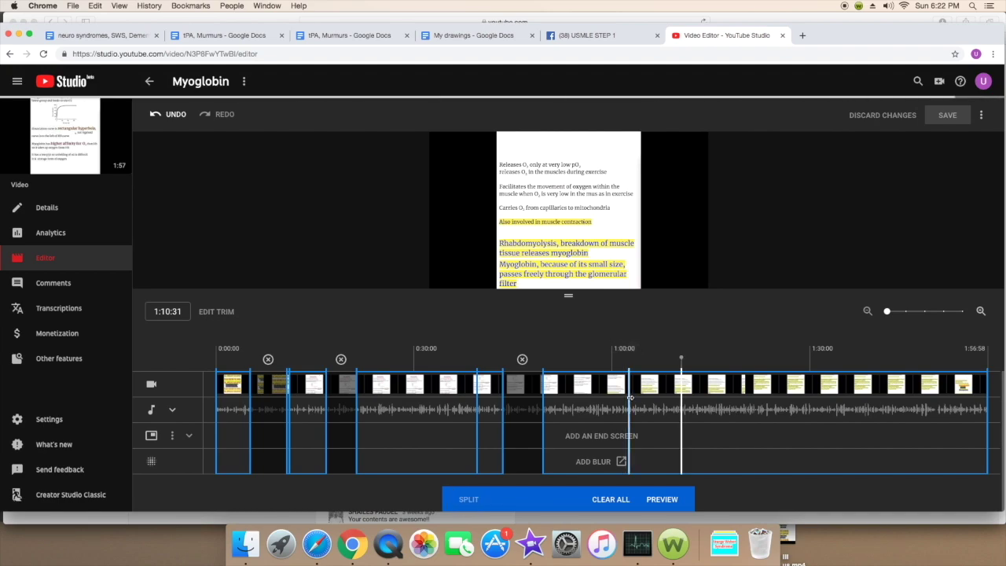
left_click_drag(630, 397, 681, 406)
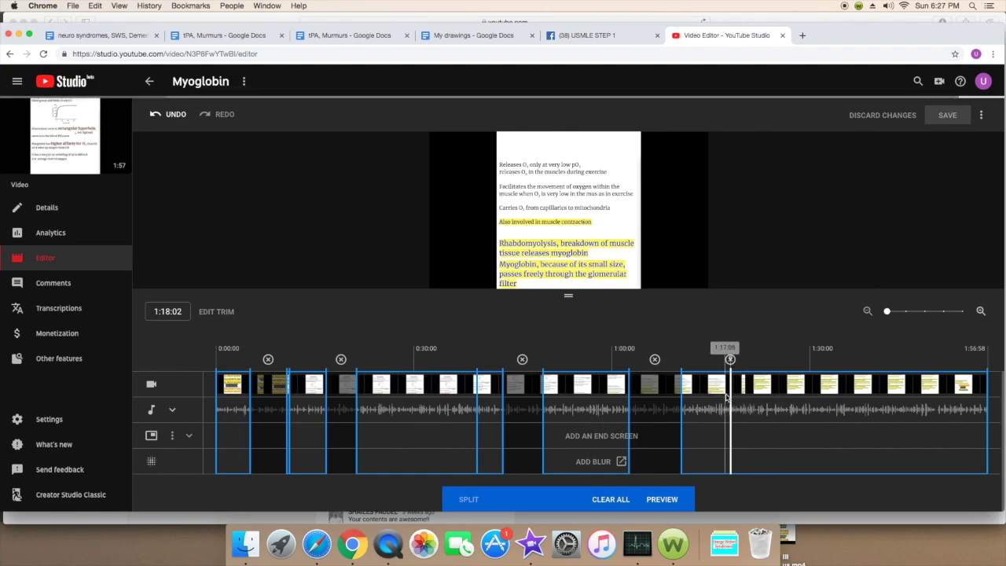
Restore the second cut-out section, between 0:16:43 and 0:21:19, and undo that restoration
left_click(341, 359)
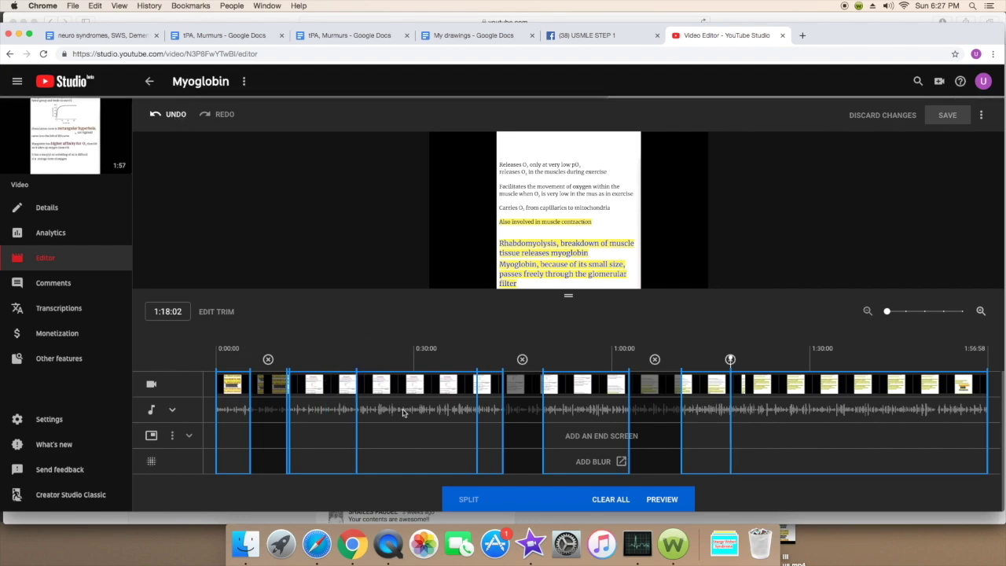
left_click(175, 115)
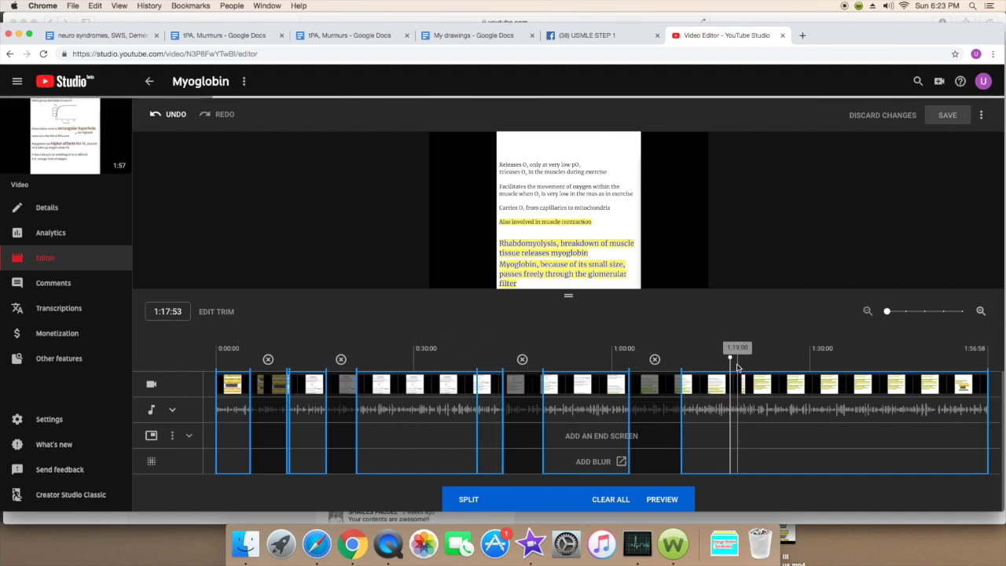
Play the video on from 1:17:53 and add a split at exactly 1:18:00
mouse_move(487, 278)
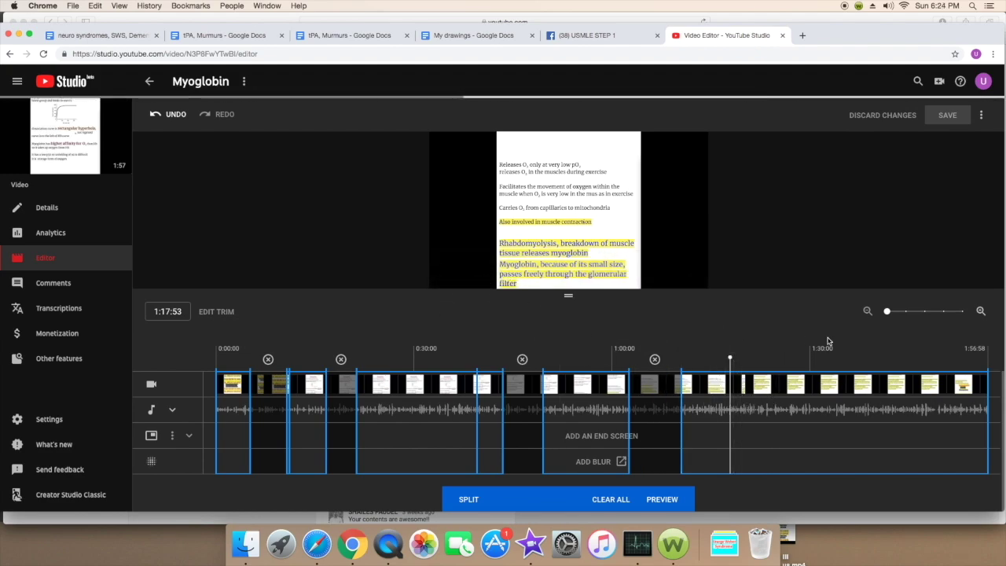
left_click_drag(888, 313, 905, 311)
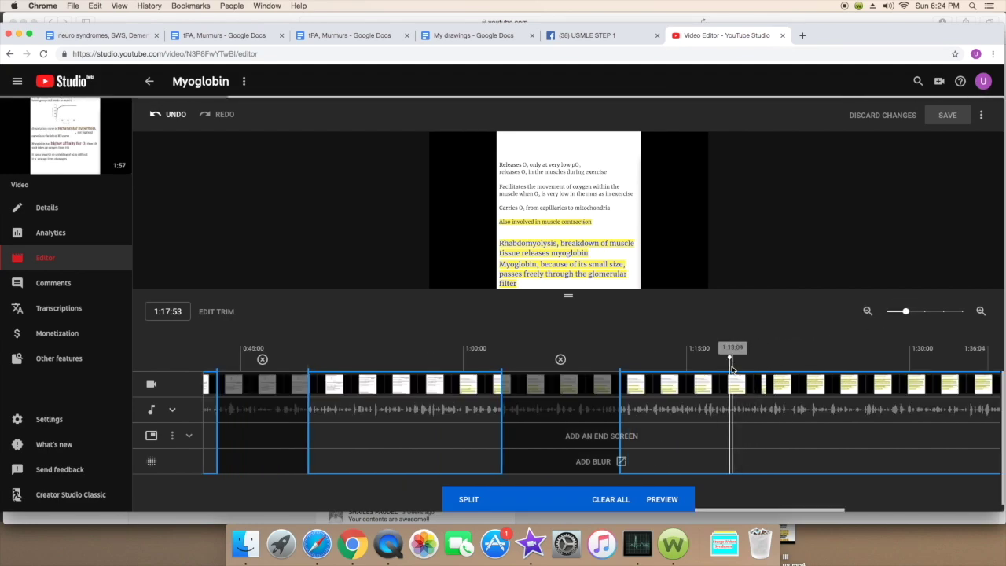
mouse_move(467, 260)
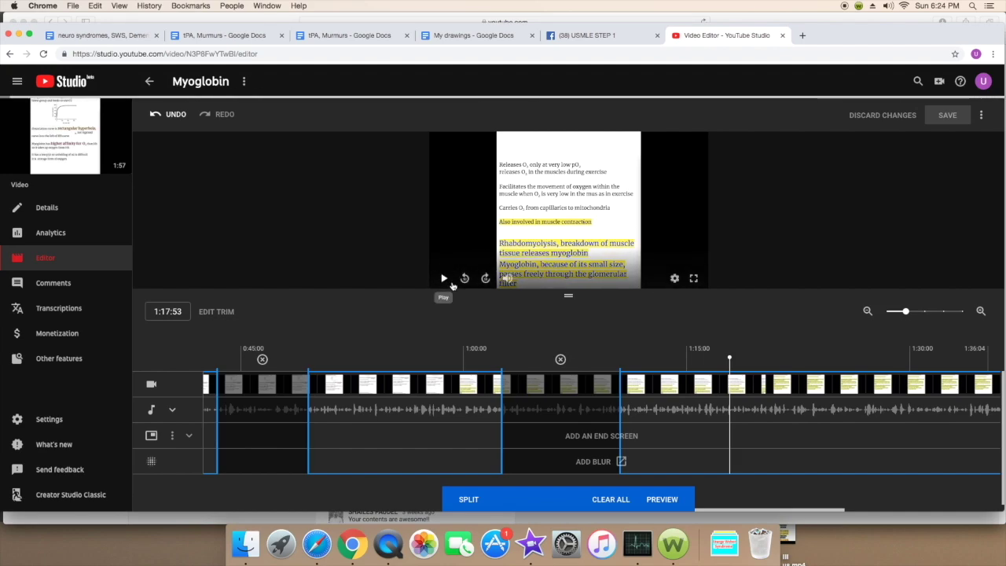
left_click(444, 279)
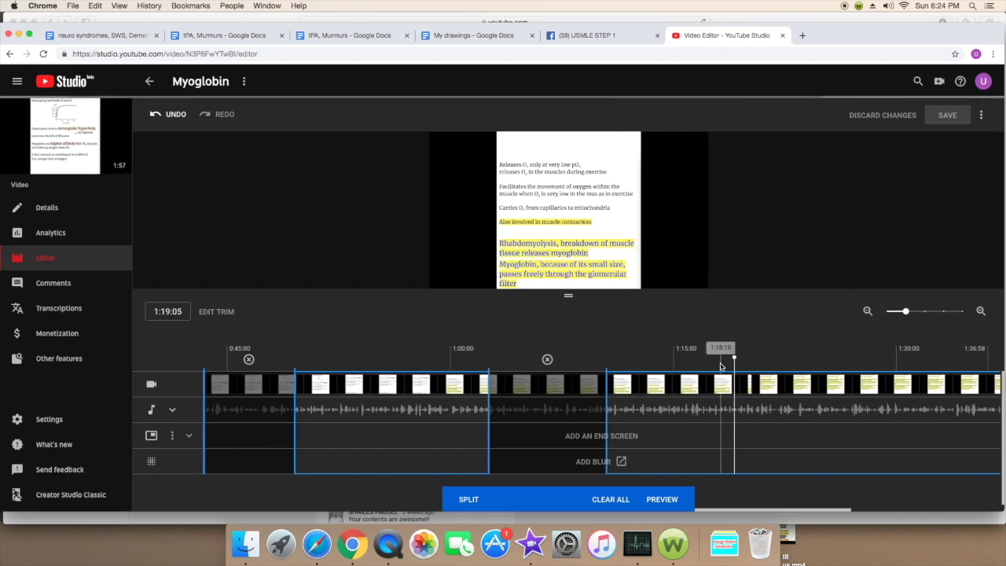
left_click(721, 367)
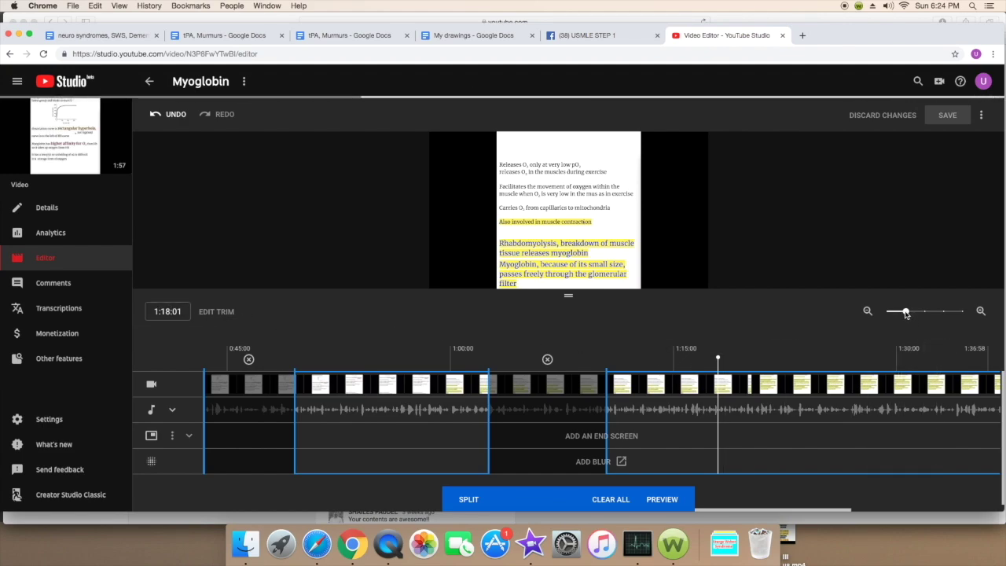
left_click_drag(905, 311, 924, 312)
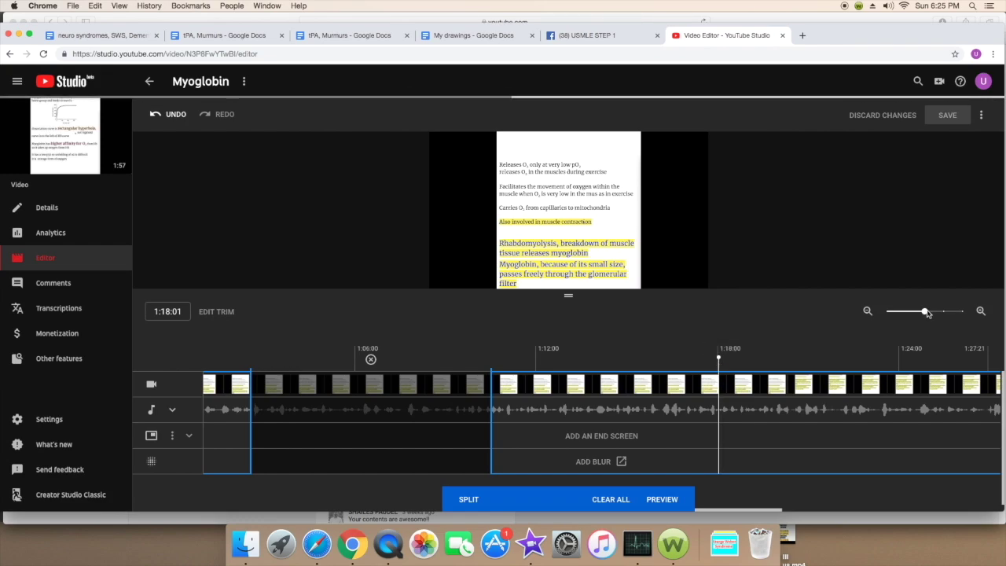
left_click_drag(924, 311, 962, 311)
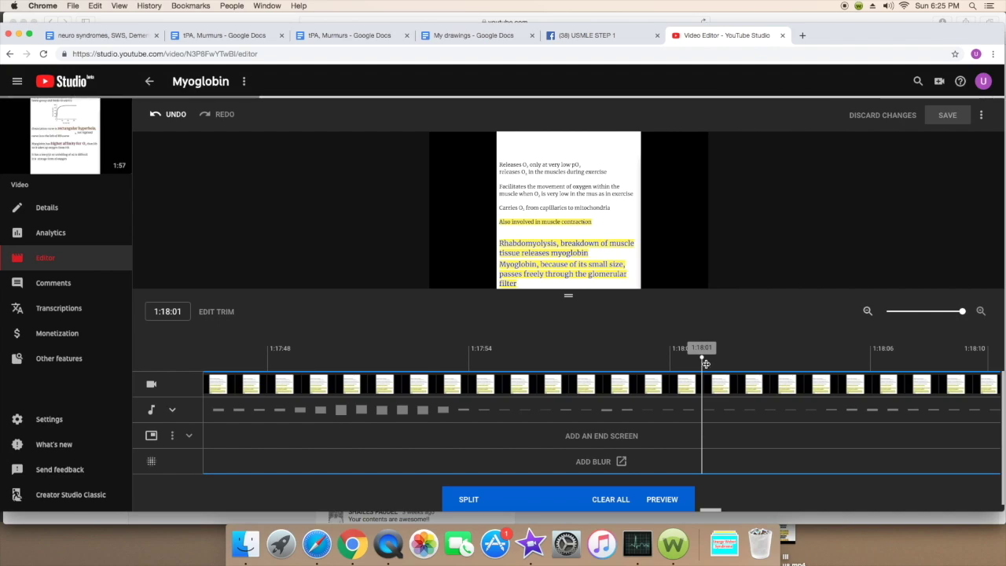
left_click_drag(699, 364, 670, 364)
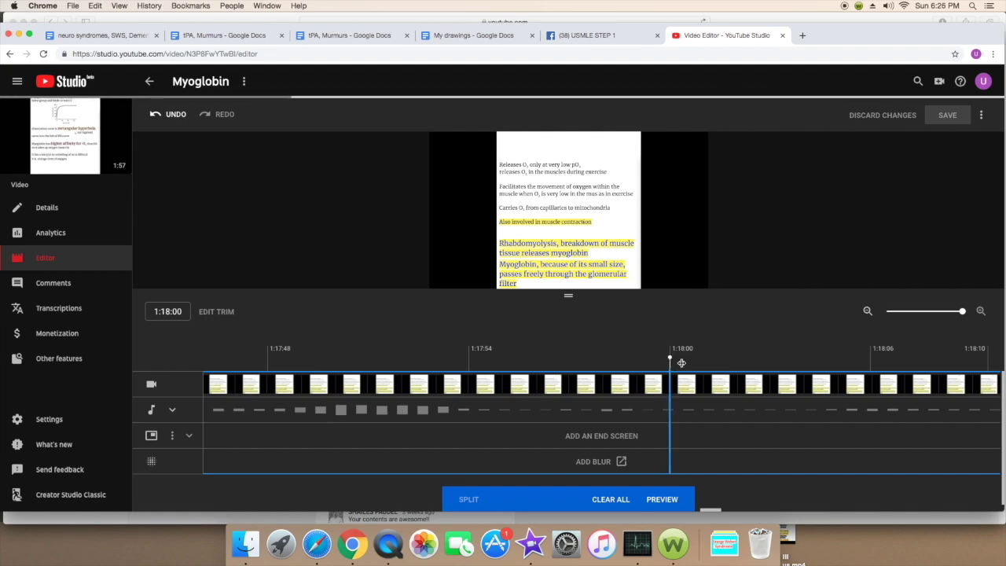
Split the video again at 1:18:02 and cut out the short section from 1:18:00 to there
left_click_drag(682, 362, 739, 363)
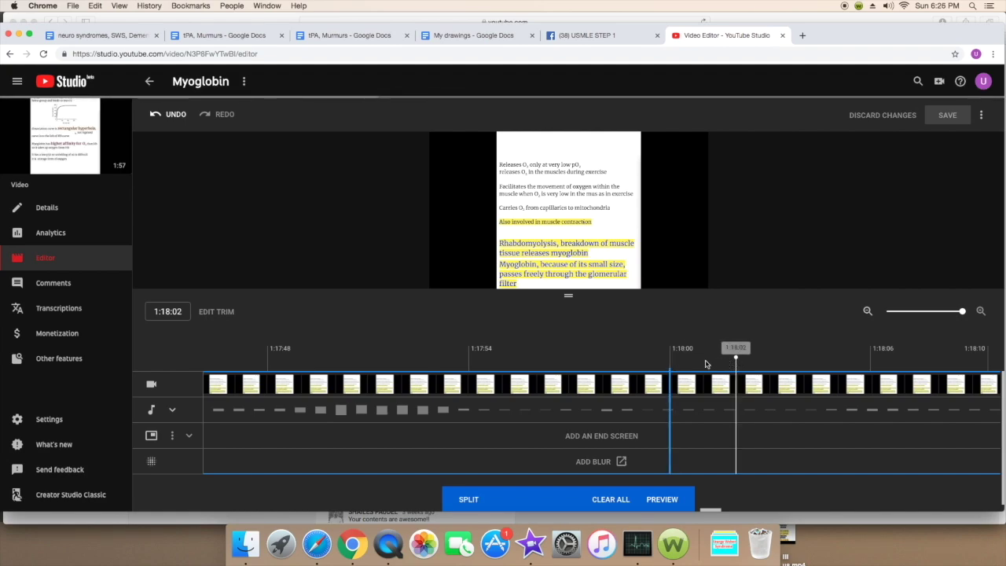
left_click(705, 362)
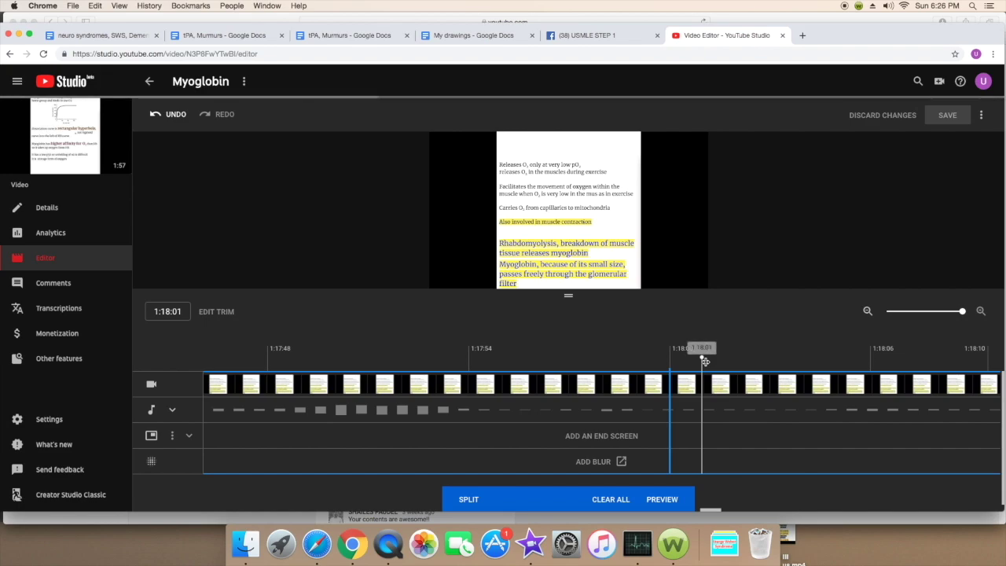
left_click_drag(713, 362, 738, 363)
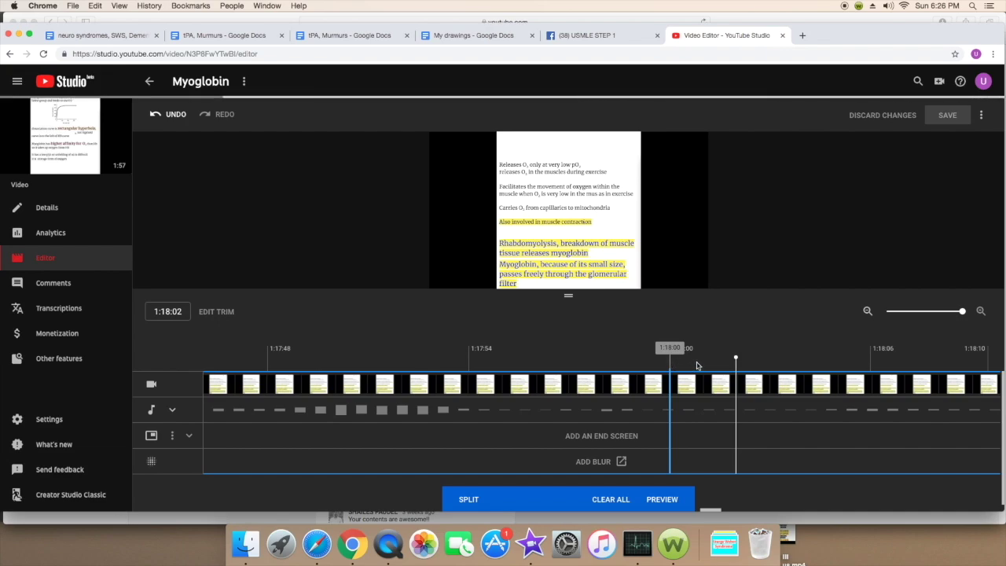
left_click(702, 363)
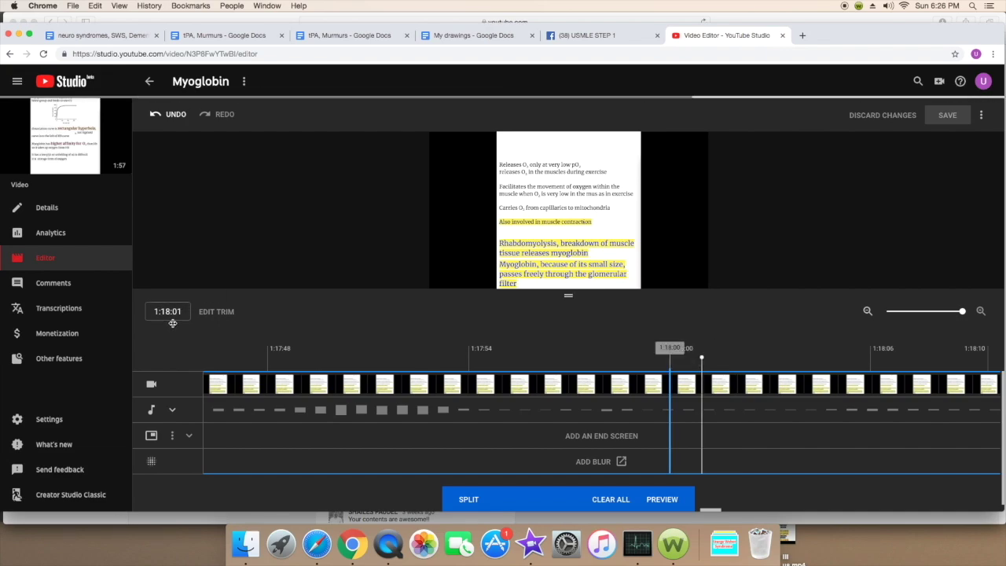
left_click(736, 363)
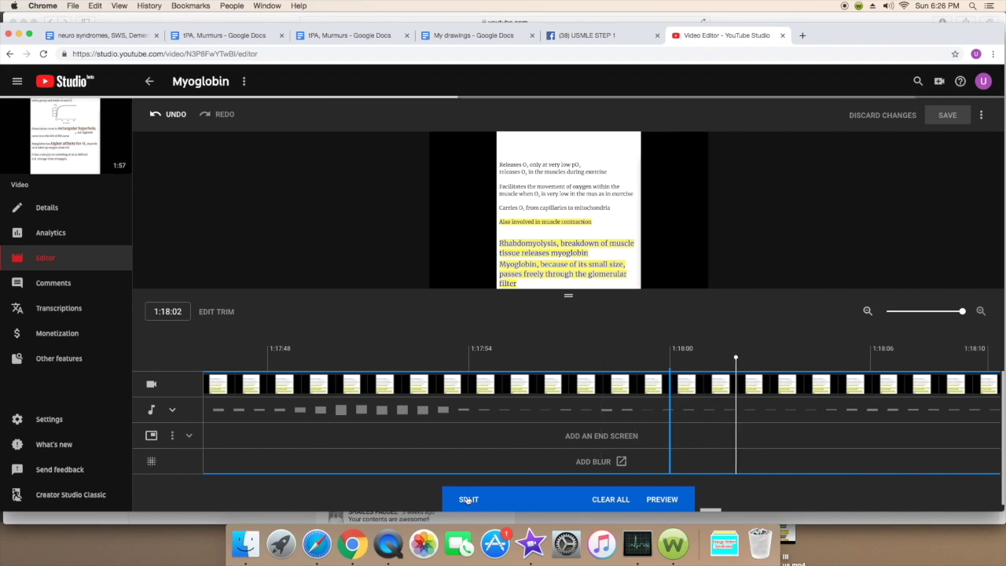
left_click_drag(669, 412, 739, 414)
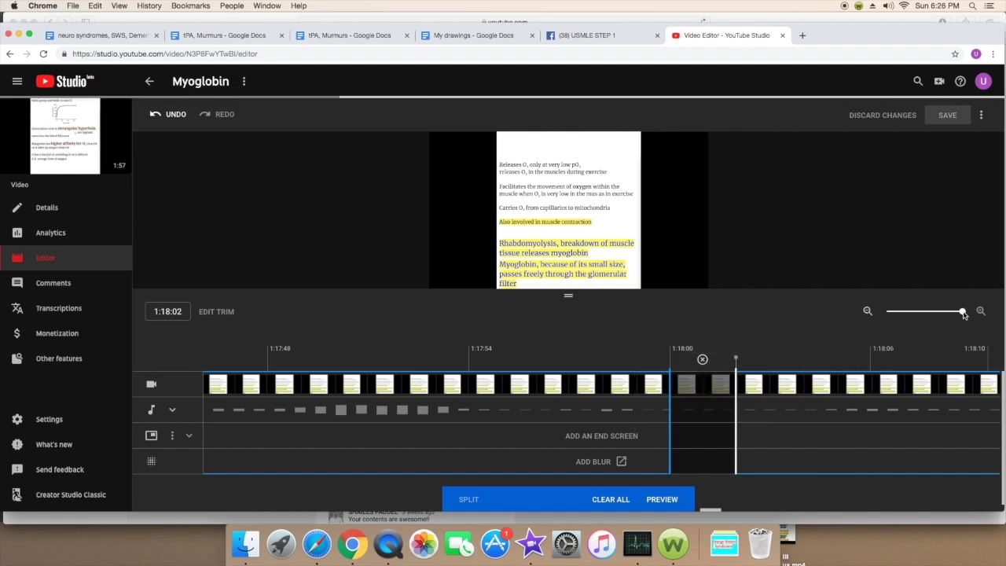
Preview the trimmed video with all its cuts and play it across the second cut-out section
left_click_drag(964, 314, 878, 312)
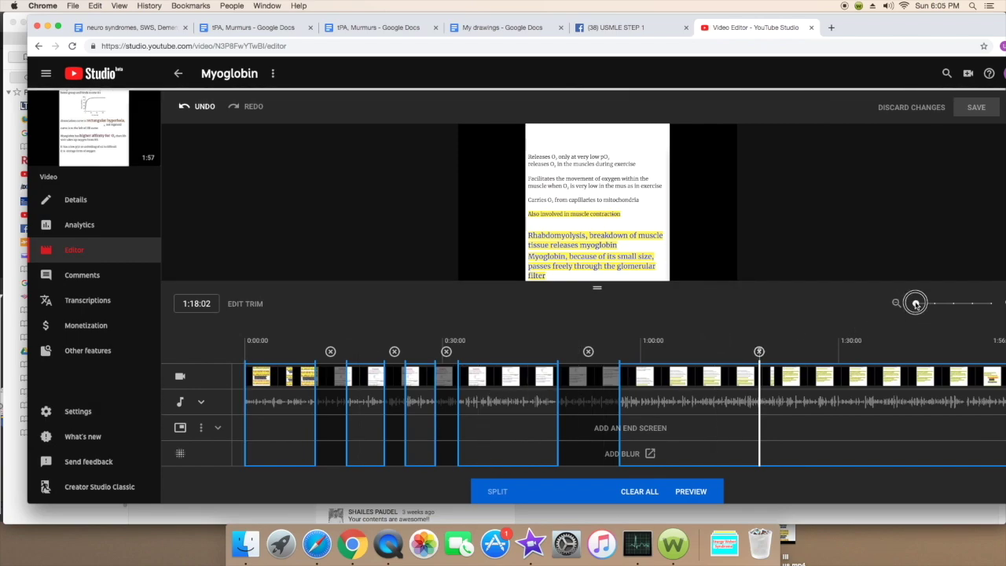
left_click_drag(916, 305, 990, 304)
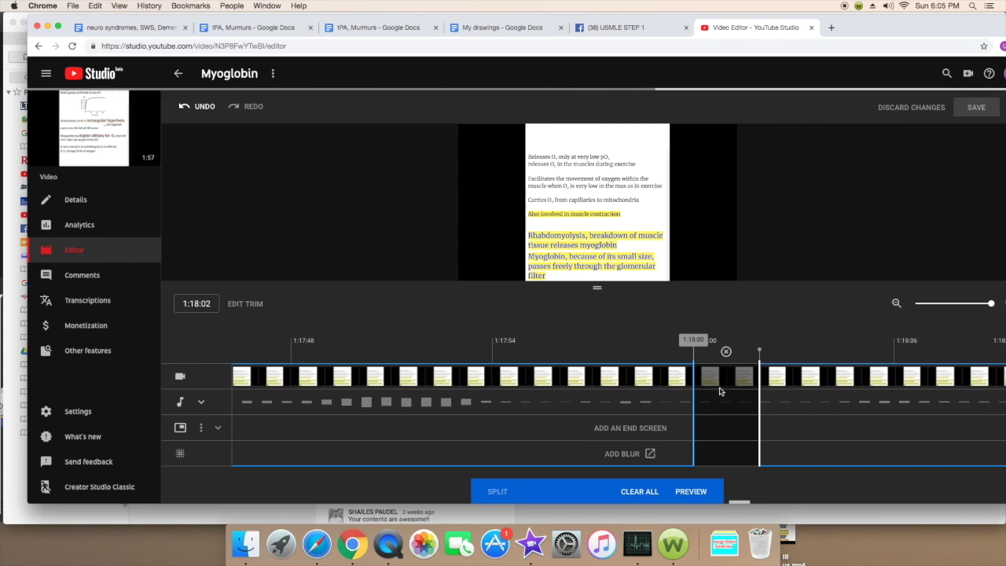
left_click(896, 302)
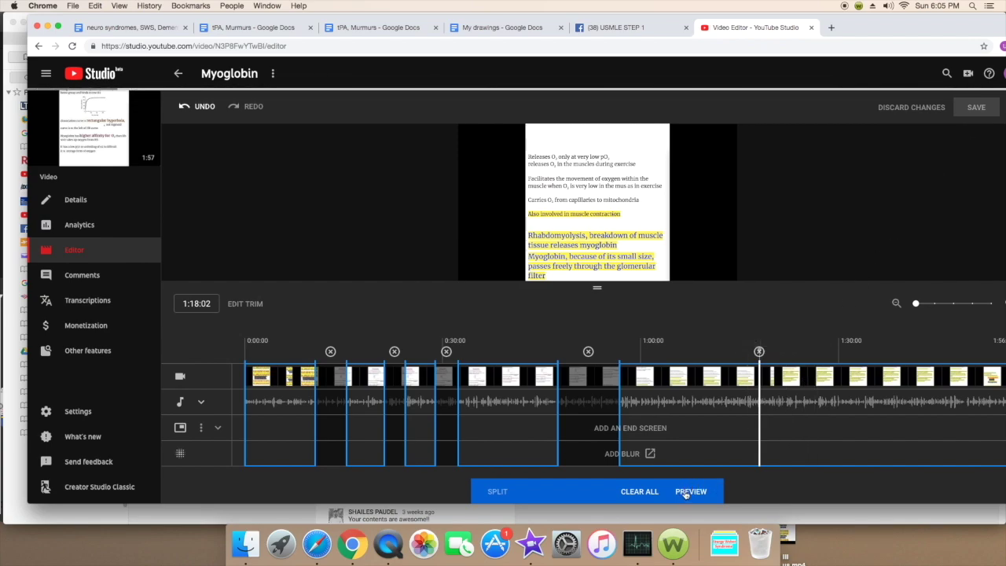
left_click(689, 492)
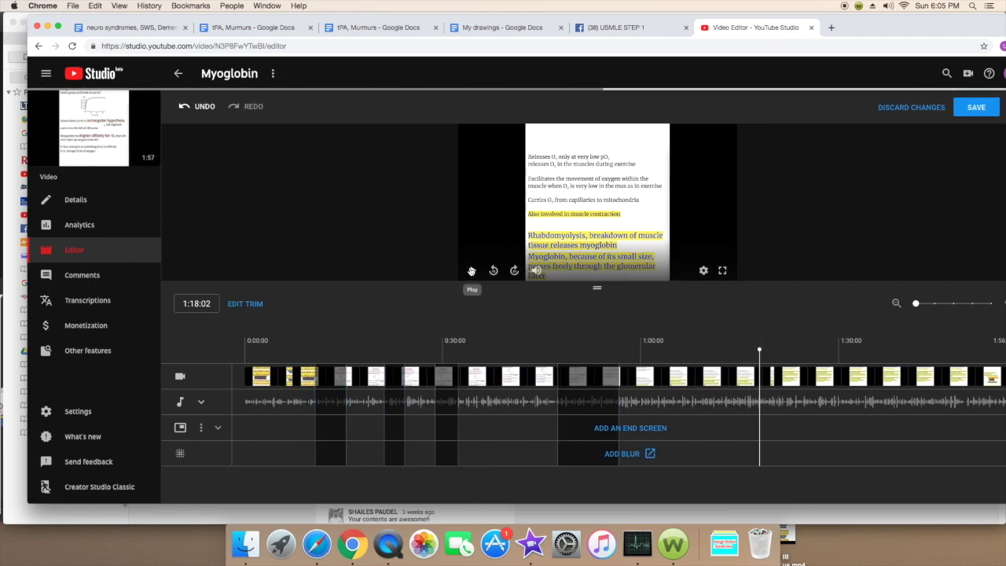
left_click(472, 270)
left_click(348, 404)
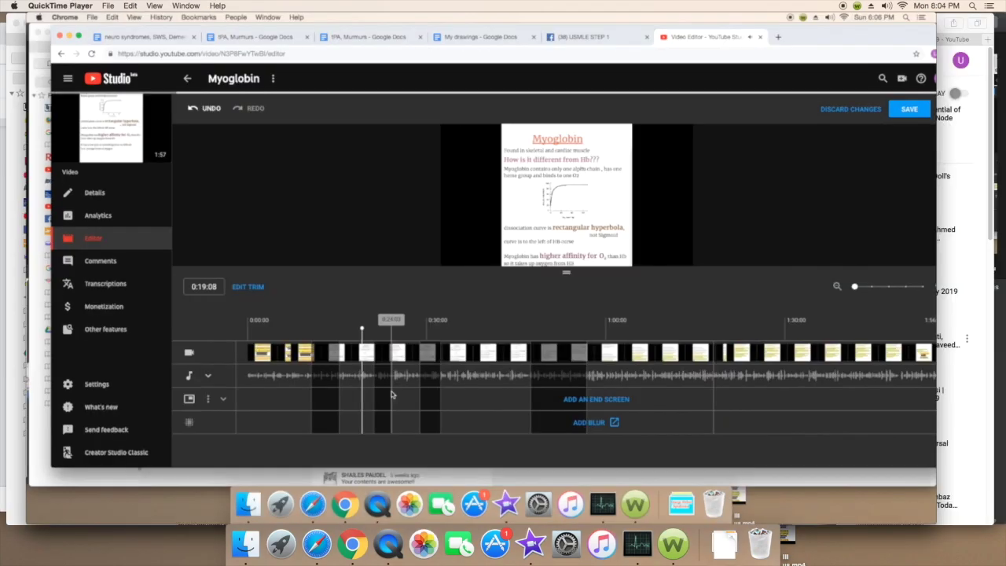
mouse_move(908, 132)
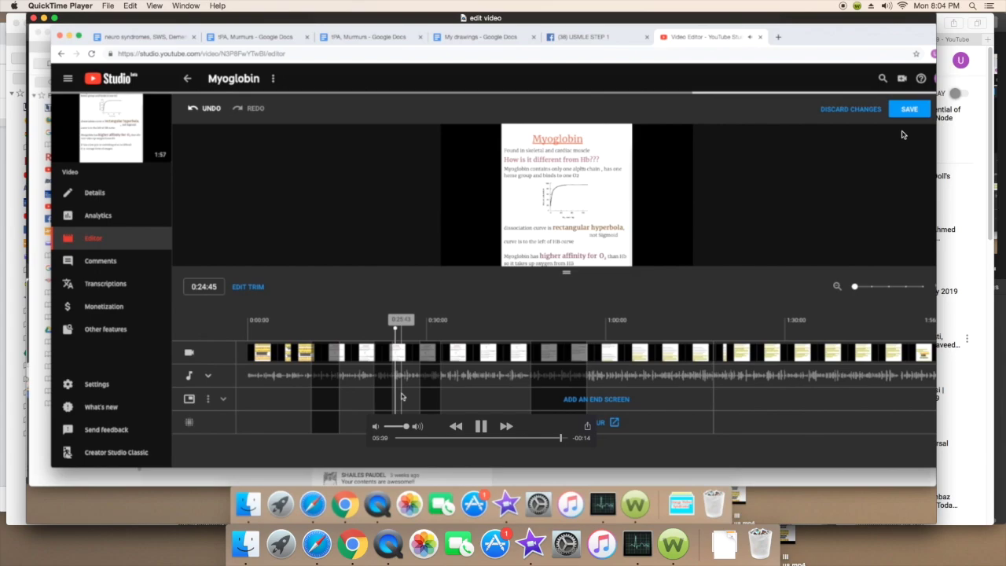